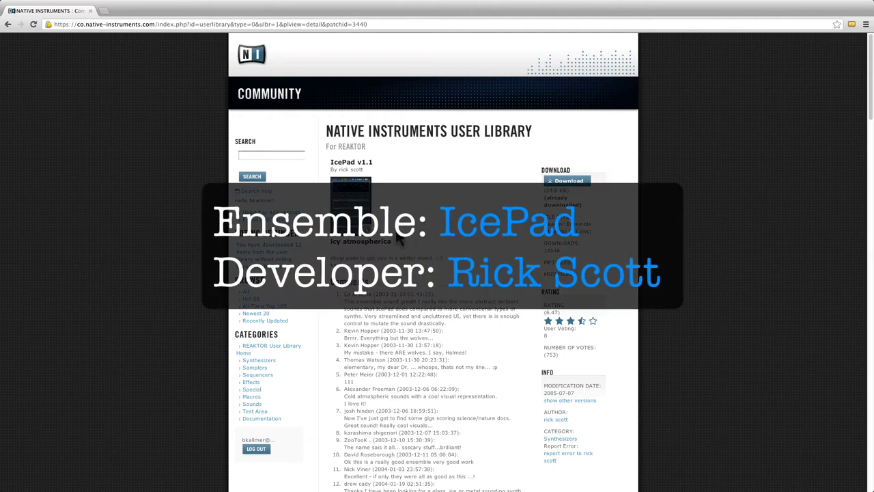
Step: Enlarge the IcePad v1.1 ensemble's interface screenshot on its User Library page
{"action": "left_click", "coordinate": [368, 230]}
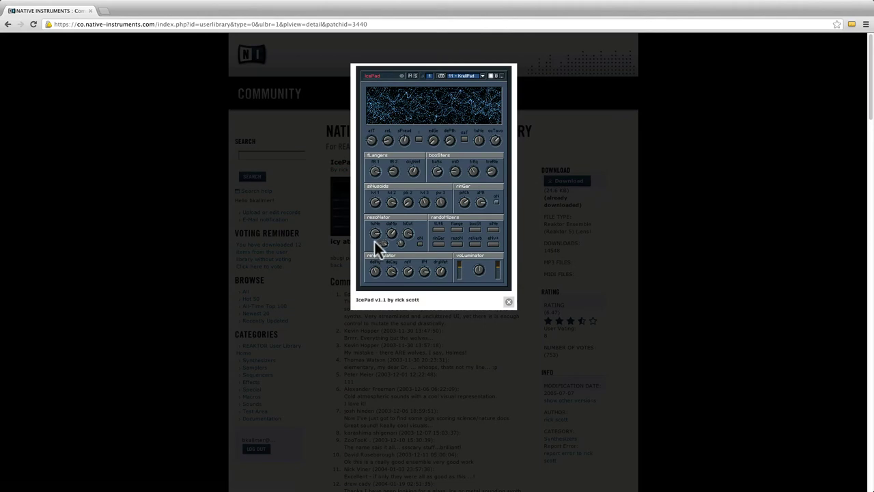
Step: Close the enlarged IcePad screenshot to return to the ensemble's detail page
{"action": "left_click", "coordinate": [507, 303]}
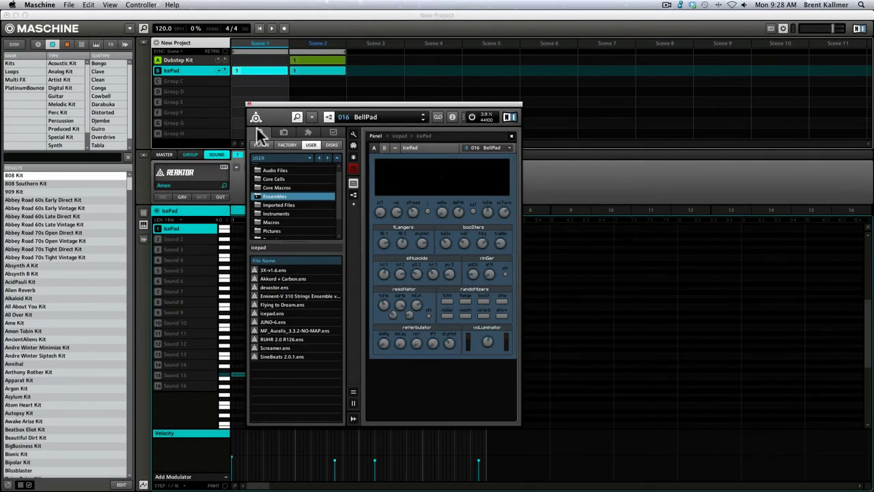
Step: View group A Dubstep Kit, then return to group B IcePad showing Reaktor's IcePad ensemble
{"action": "left_click", "coordinate": [183, 63]}
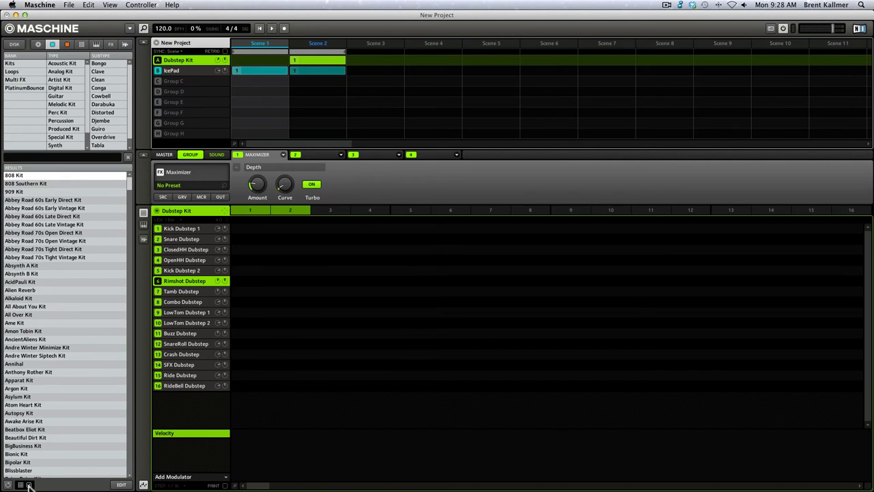
{"action": "left_click", "coordinate": [188, 69]}
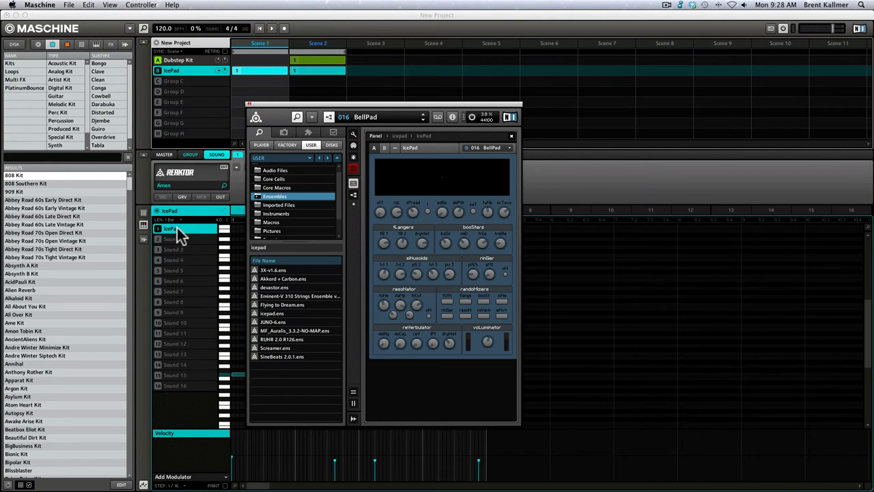
{"action": "left_click", "coordinate": [236, 166]}
{"action": "left_click", "coordinate": [237, 166]}
{"action": "left_click_drag", "start_coordinate": [282, 113], "coordinate": [306, 124]}
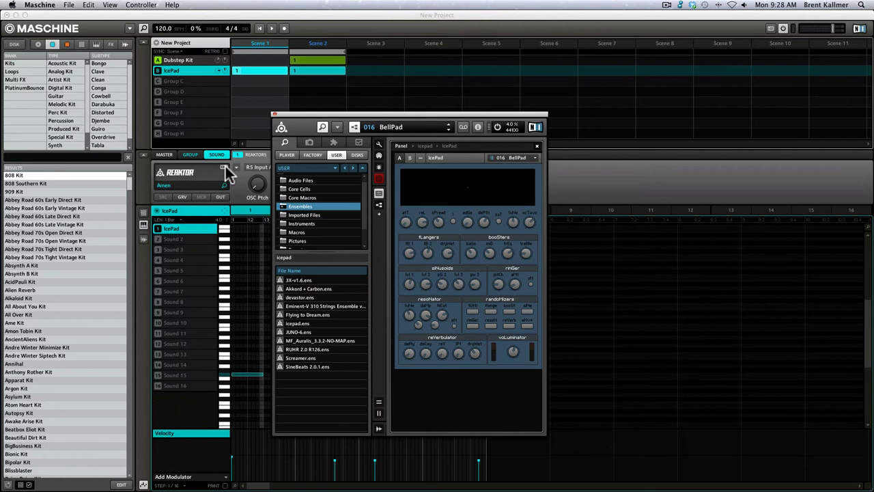
{"action": "left_click_drag", "start_coordinate": [311, 111], "coordinate": [287, 102]}
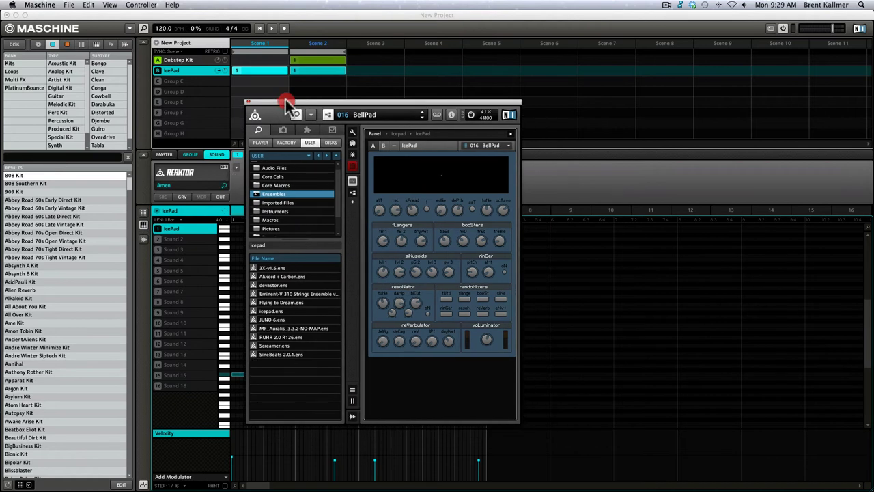
{"action": "left_click", "coordinate": [312, 143]}
{"action": "left_click", "coordinate": [291, 143]}
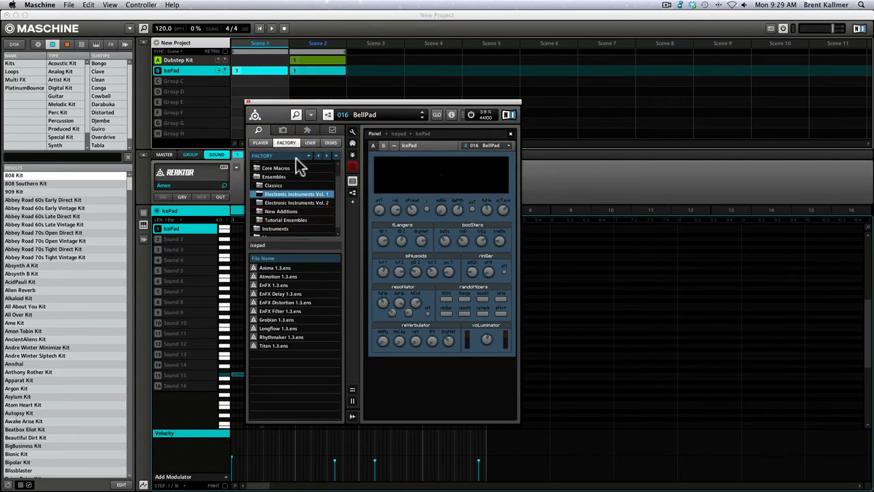
{"action": "left_click", "coordinate": [310, 143]}
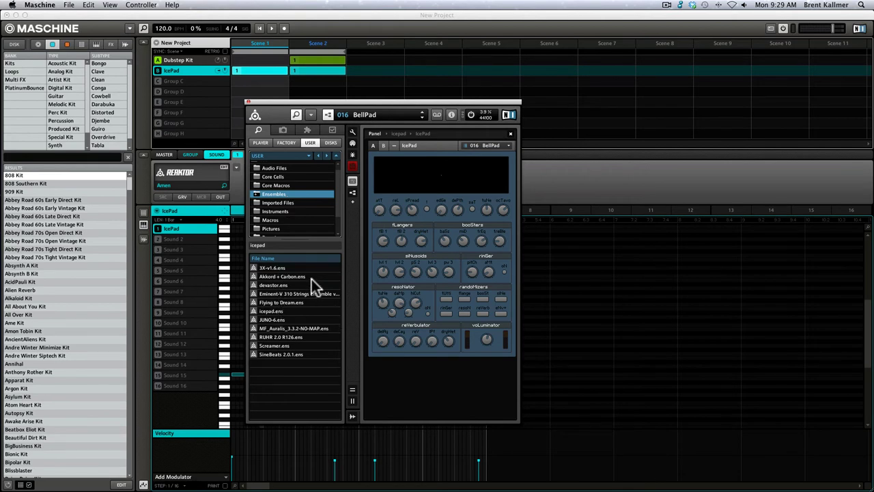
{"action": "left_click_drag", "start_coordinate": [369, 112], "coordinate": [368, 110]}
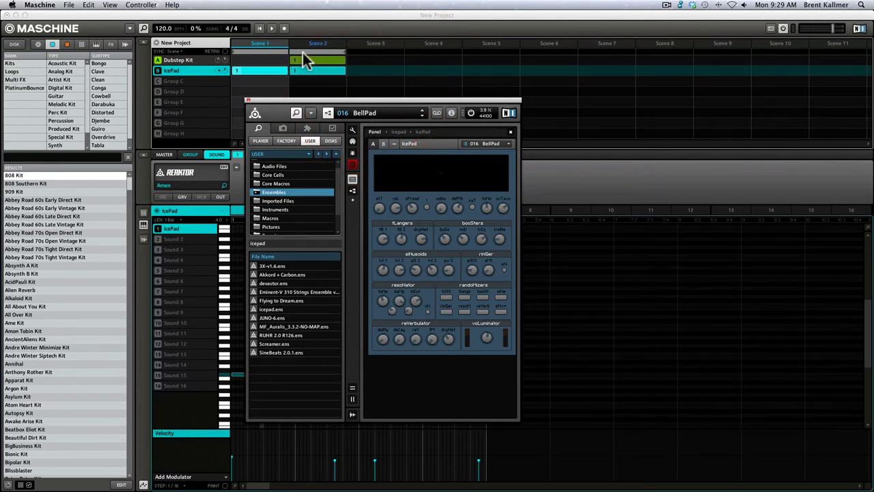
{"action": "left_click", "coordinate": [258, 31]}
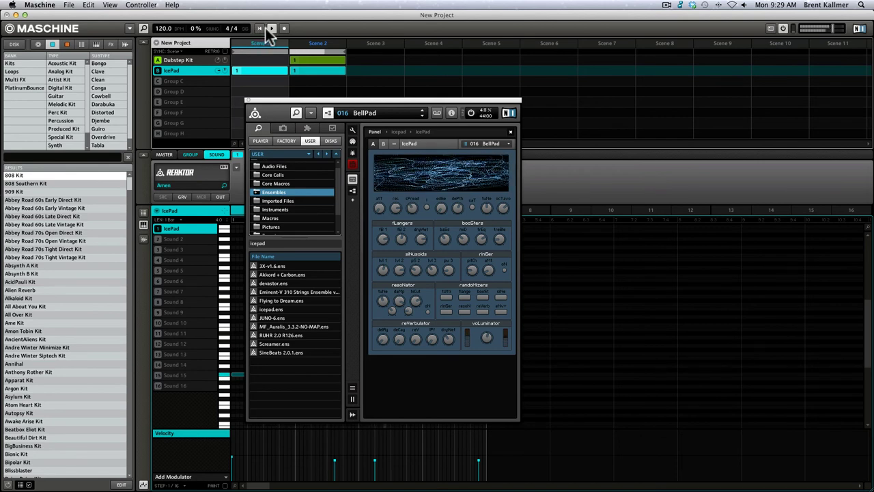
{"action": "left_click", "coordinate": [271, 30]}
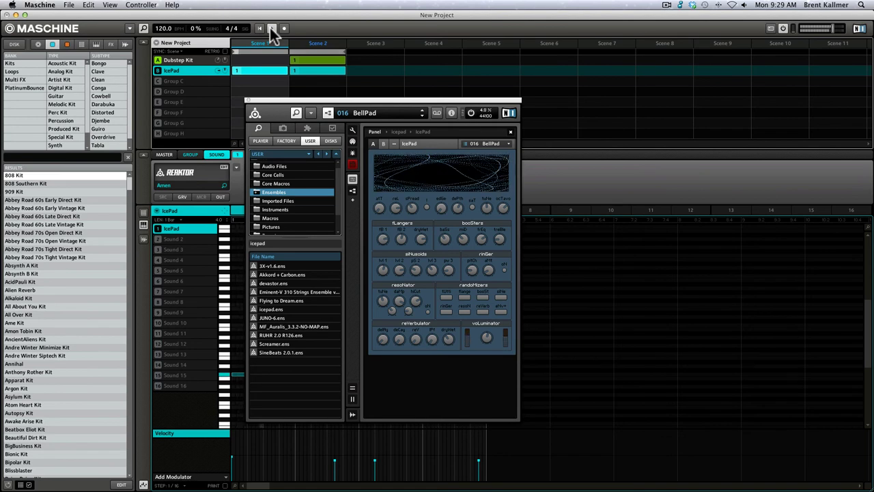
{"action": "left_click", "coordinate": [270, 30]}
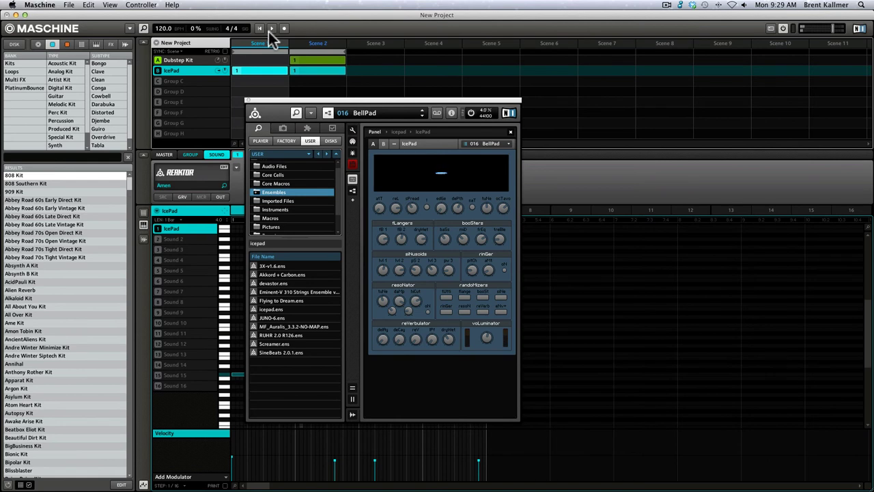
{"action": "left_click", "coordinate": [374, 116]}
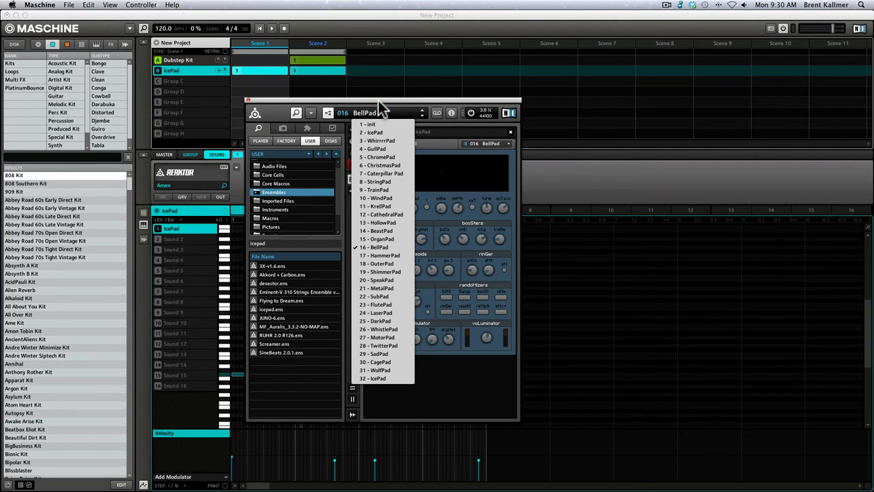
{"action": "left_click", "coordinate": [450, 171]}
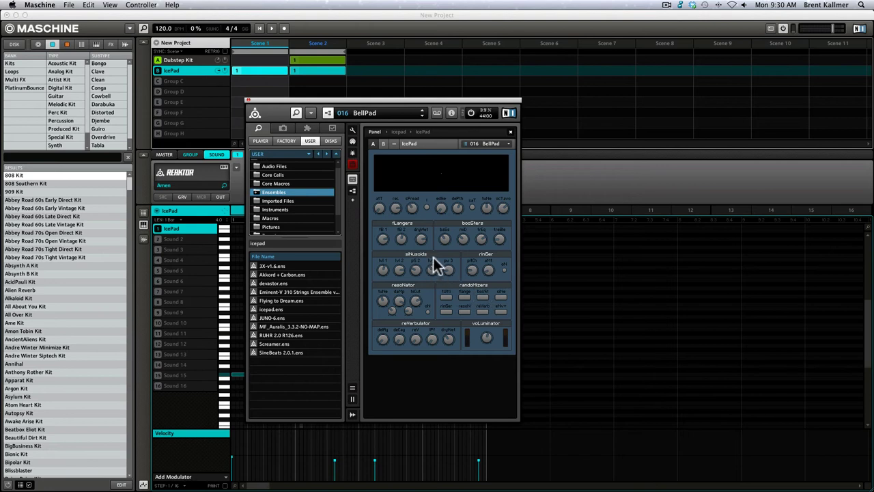
Step: Switch on the ringer and deFth options and select the spread-widening switch on the IcePad panel
{"action": "left_click", "coordinate": [504, 267]}
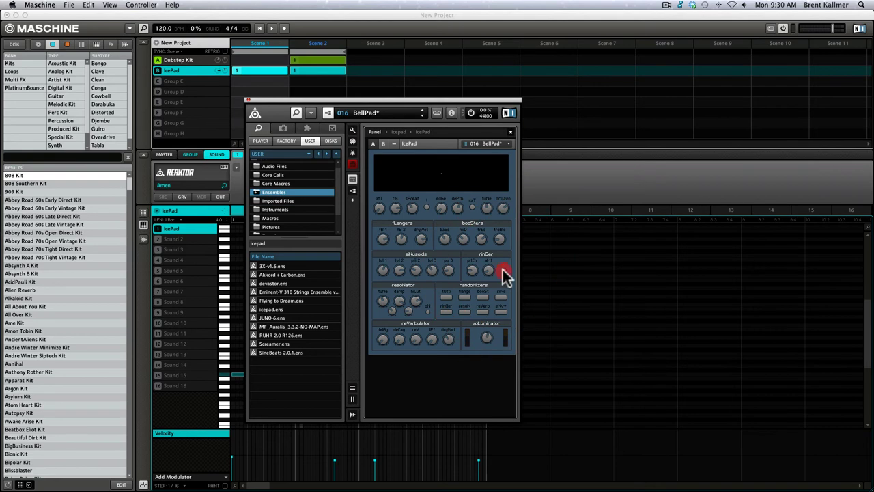
{"action": "left_click", "coordinate": [428, 309]}
{"action": "left_click", "coordinate": [471, 207]}
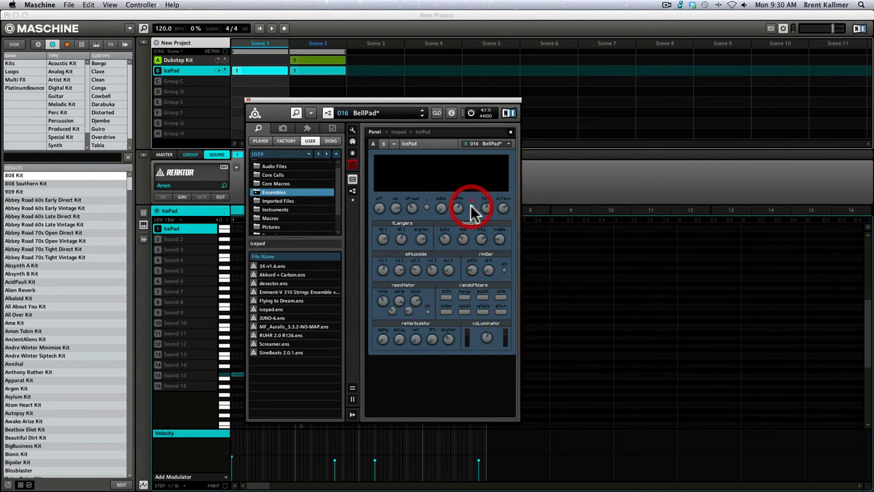
{"action": "left_click", "coordinate": [426, 207]}
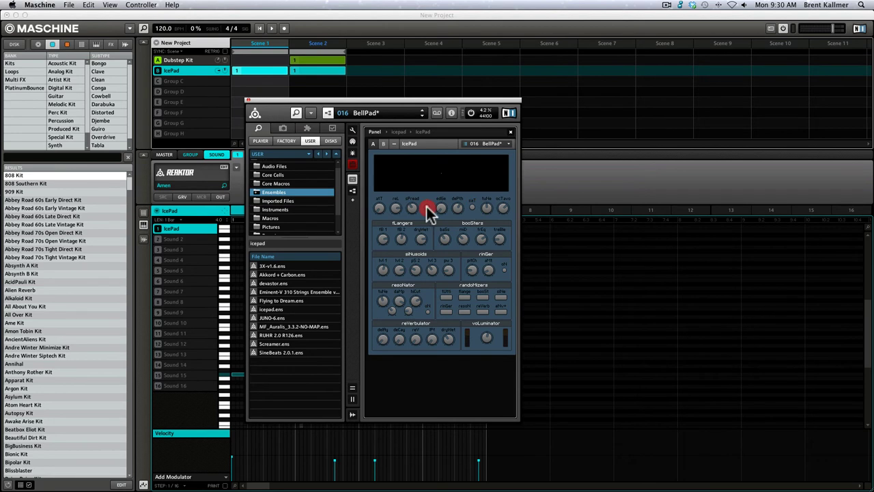
Step: Read the Properties INFO descriptions of the spread-widening switch and the flanger 2 feedback knob
{"action": "left_click", "coordinate": [331, 132]}
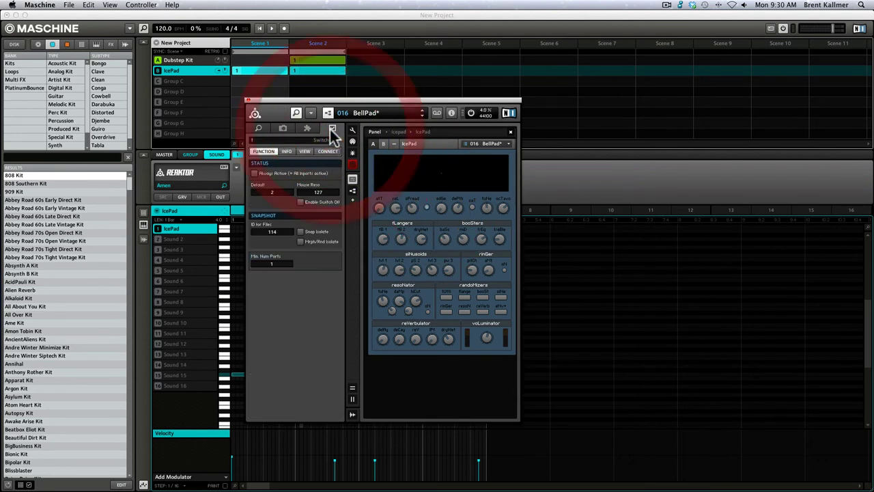
{"action": "left_click", "coordinate": [290, 152]}
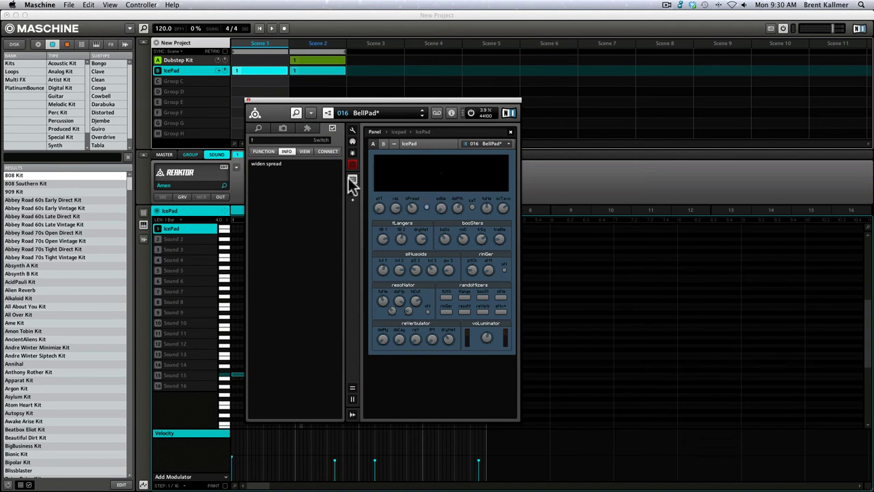
{"action": "left_click", "coordinate": [427, 206]}
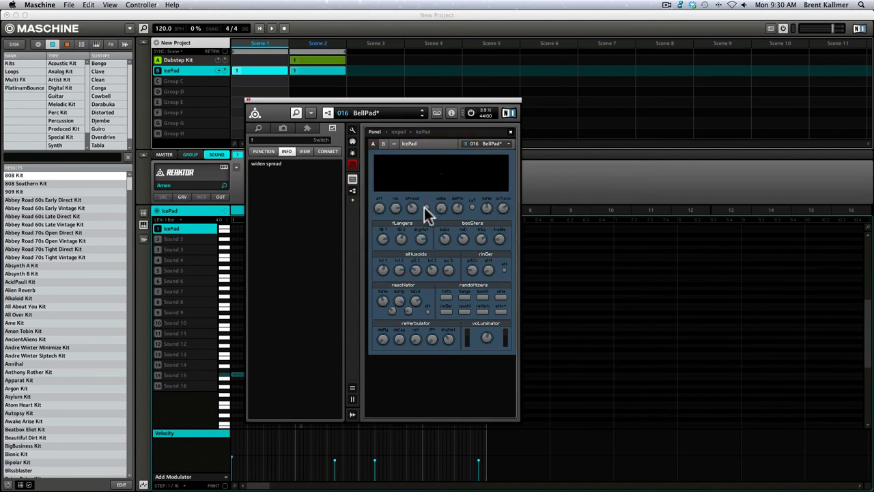
{"action": "left_click", "coordinate": [400, 239]}
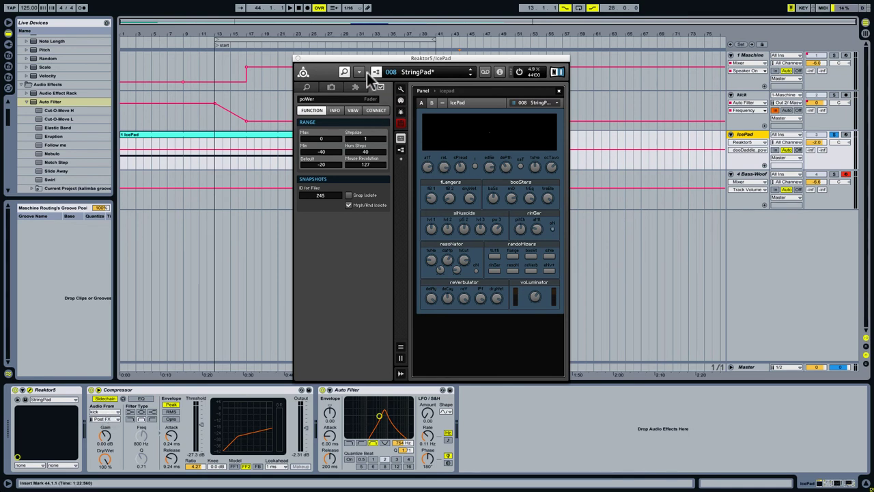
Step: Loop the arrangement from bar 13 to bar 39 around the IcePad section
{"action": "left_click", "coordinate": [372, 41]}
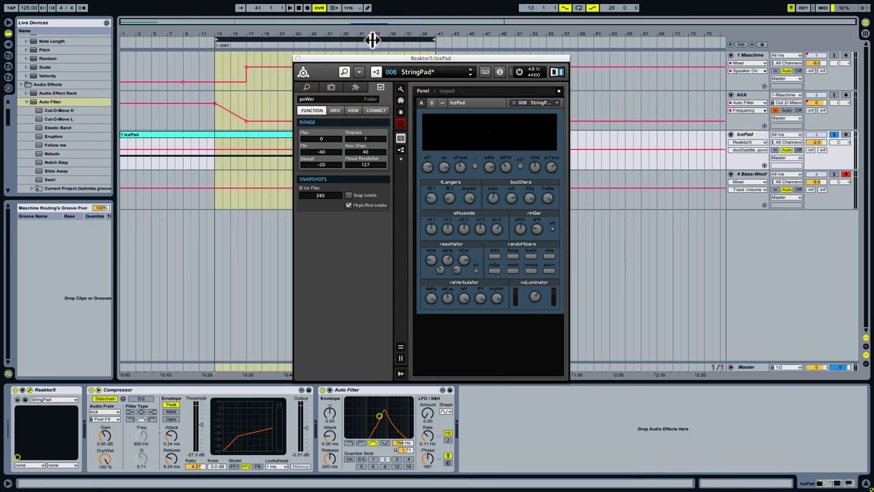
{"action": "left_click", "coordinate": [835, 135]}
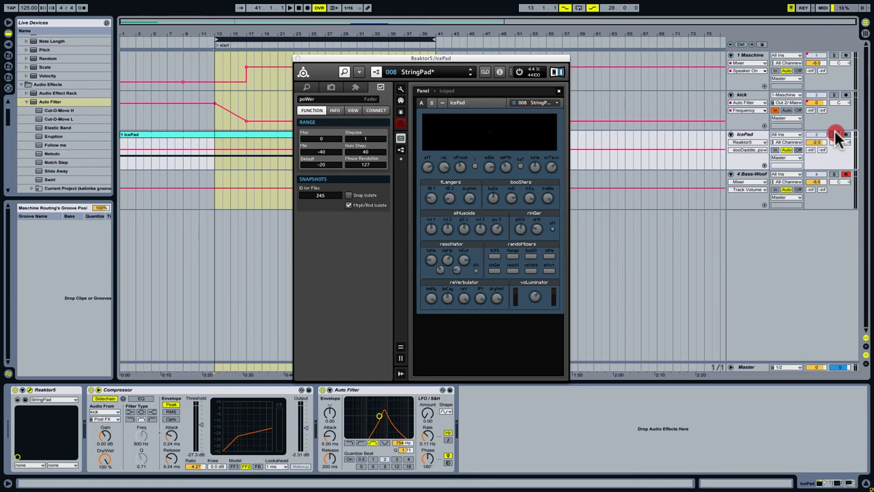
Step: Play the bar 13–39 loop, solo the IcePad track, and start lowering the Auto Filter cutoff
{"action": "key", "text": "space"}
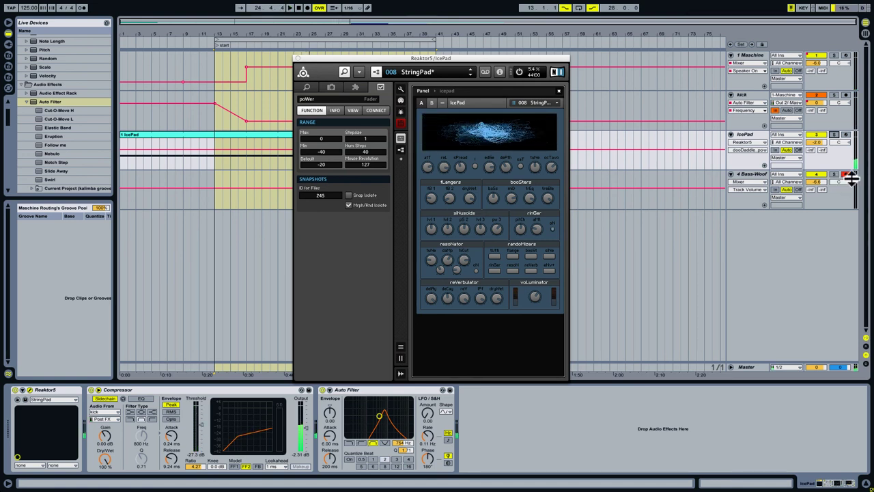
{"action": "key", "text": "space"}
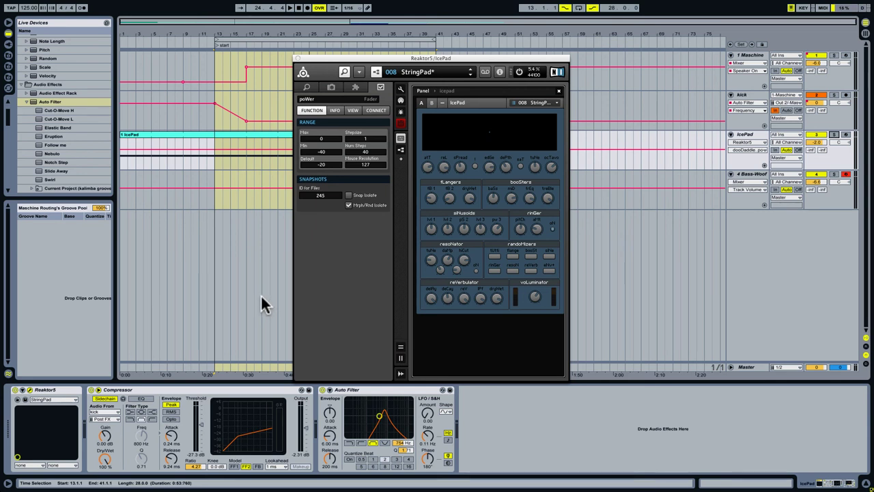
{"action": "left_click", "coordinate": [834, 135]}
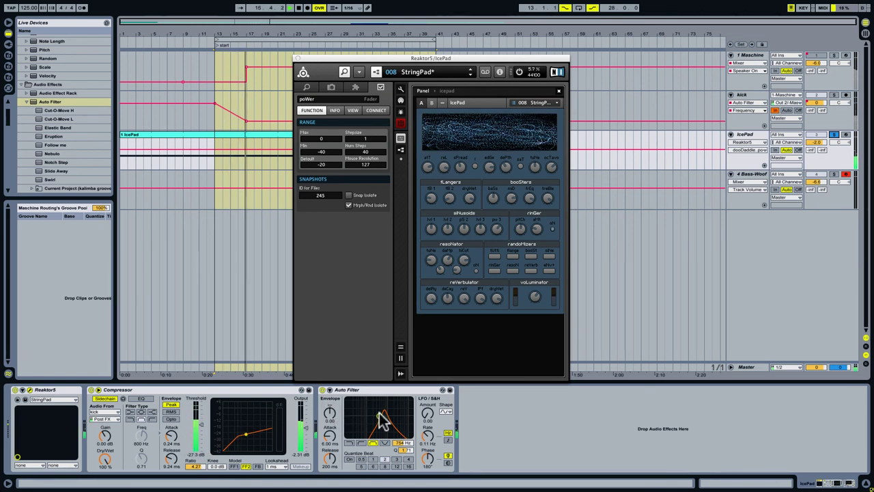
{"action": "mouse_move", "coordinate": [379, 415]}
{"action": "left_mouse_down"}
{"action": "mouse_move", "coordinate": [387, 417]}
{"action": "mouse_move", "coordinate": [372, 418]}
{"action": "left_mouse_up"}
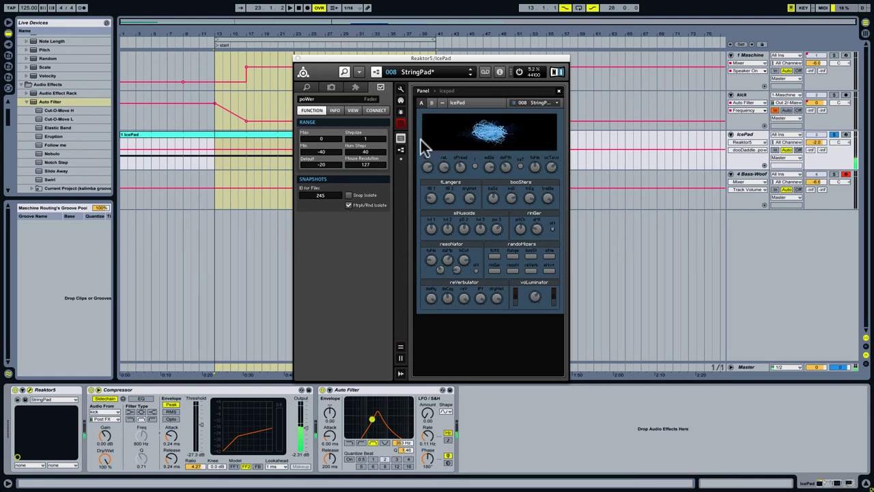
Step: Check the IcePad snapshot list without changing it, nudge the plugin window left, then switch to Chrome
{"action": "left_click", "coordinate": [449, 73]}
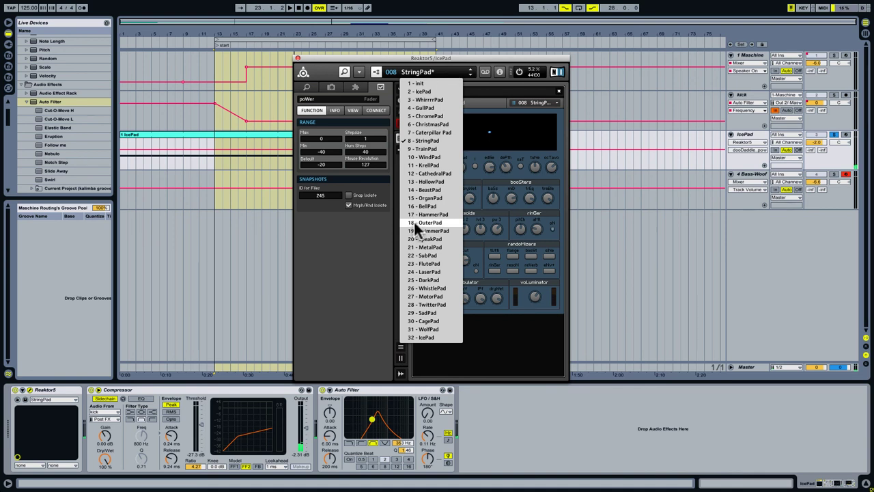
{"action": "left_click", "coordinate": [738, 268]}
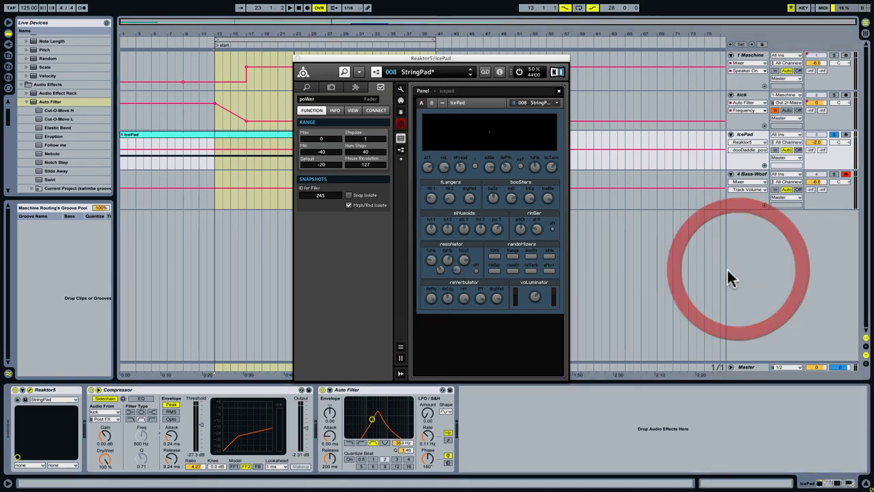
{"action": "left_click_drag", "start_coordinate": [399, 58], "coordinate": [393, 61]}
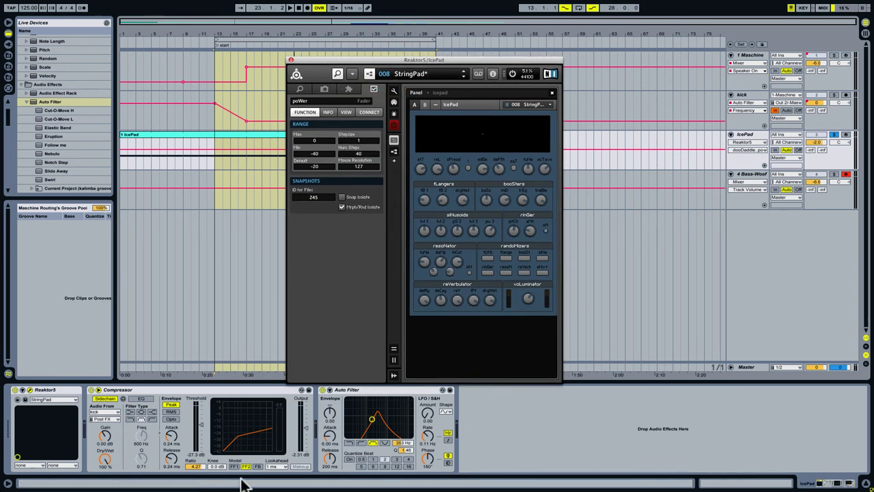
{"action": "key", "text": "super+Tab"}
{"action": "key", "text": "super+Tab"}
{"action": "key", "text": "super+Tab"}
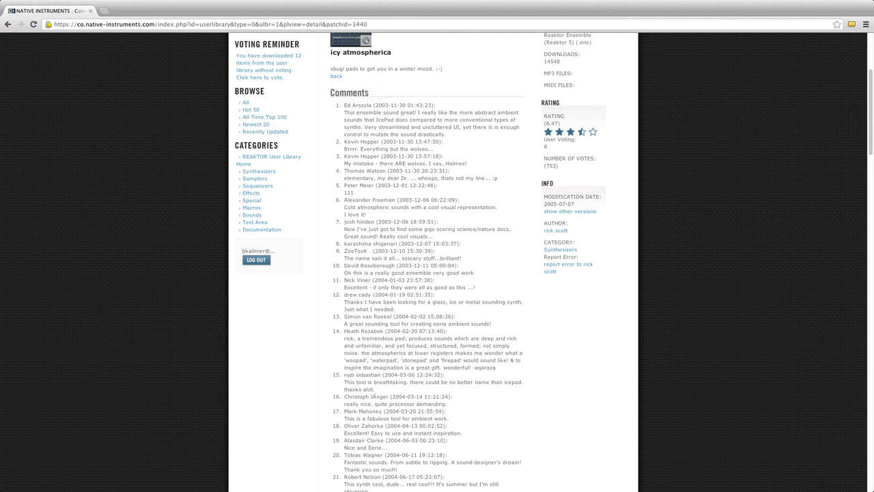
Step: Scroll up to the IcePad v1.1 page header showing 14548 downloads and a 6.47 rating
{"action": "scroll", "coordinate": [433, 259], "scroll_direction": "up", "scroll_amount": 3}
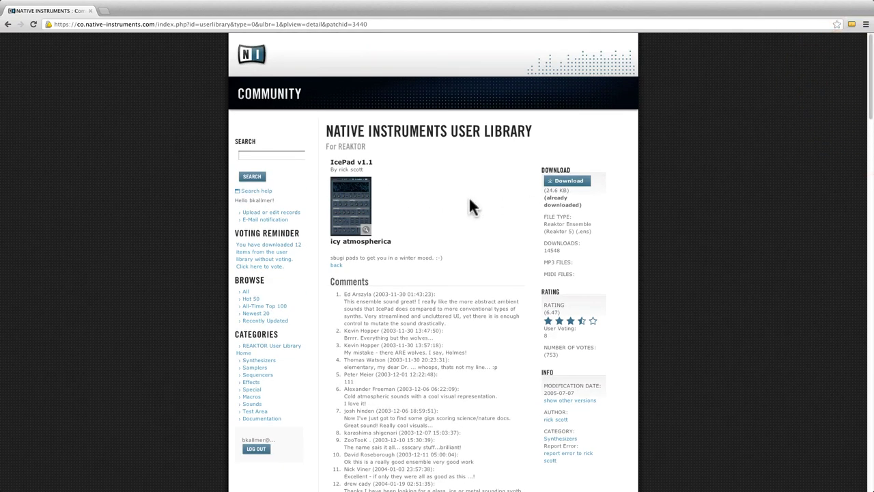